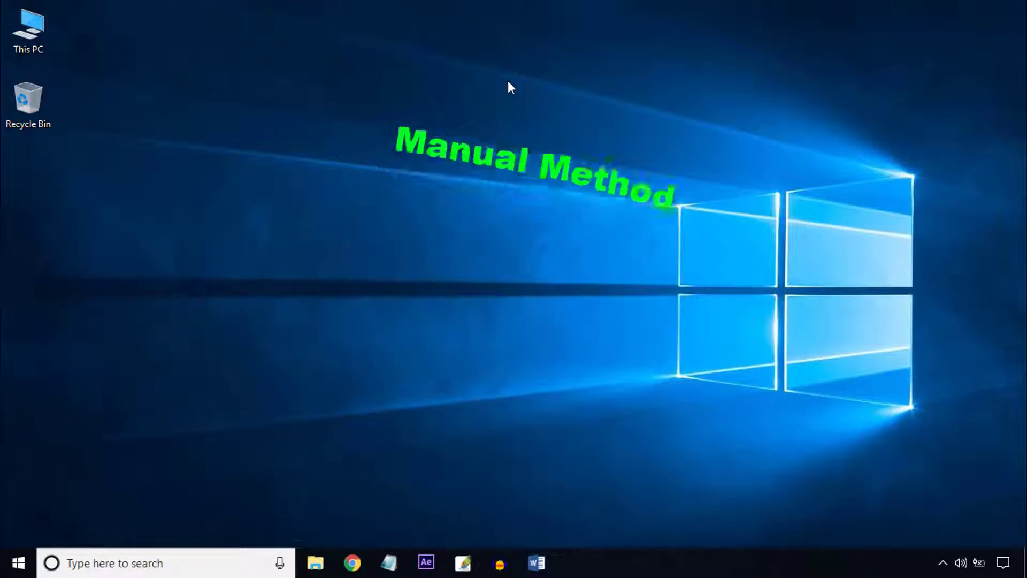
right_click(429, 175)
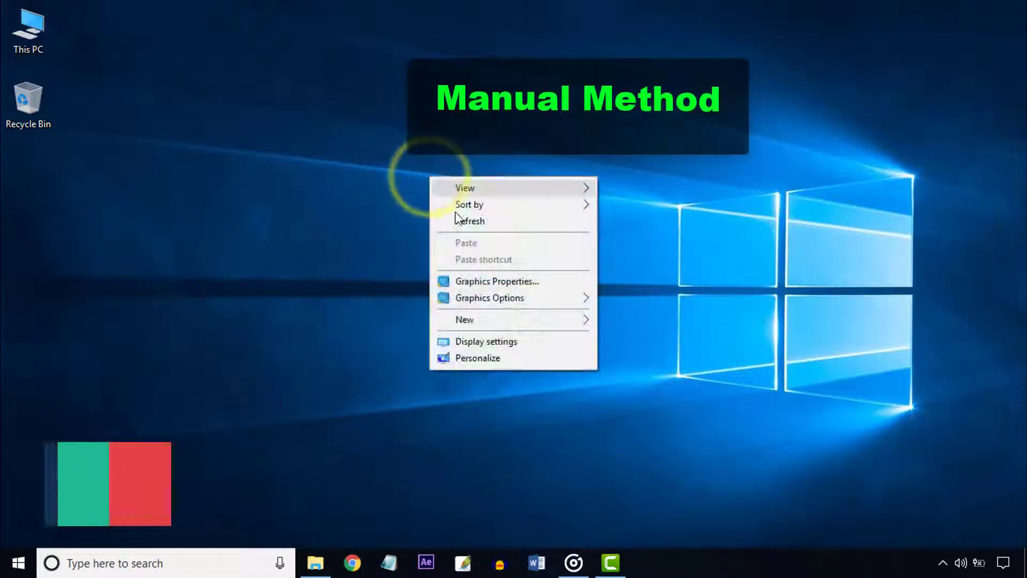
mouse_move(355, 281)
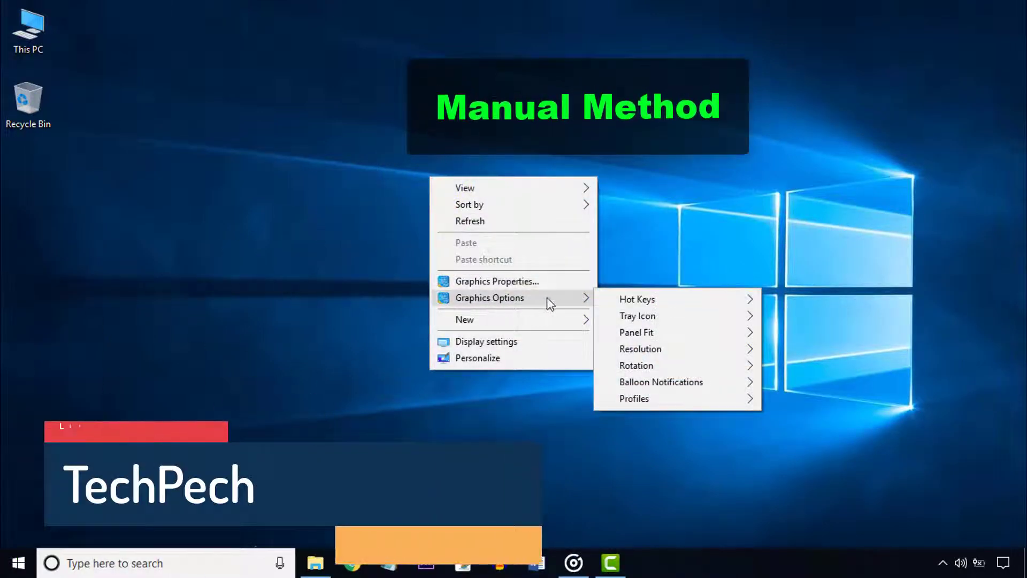
mouse_move(546, 369)
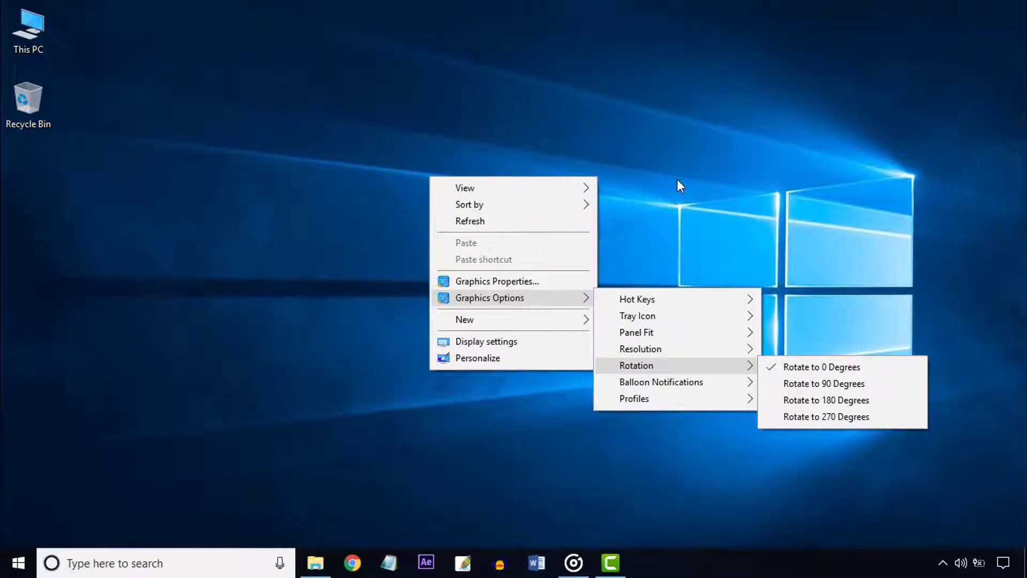
left_click(677, 179)
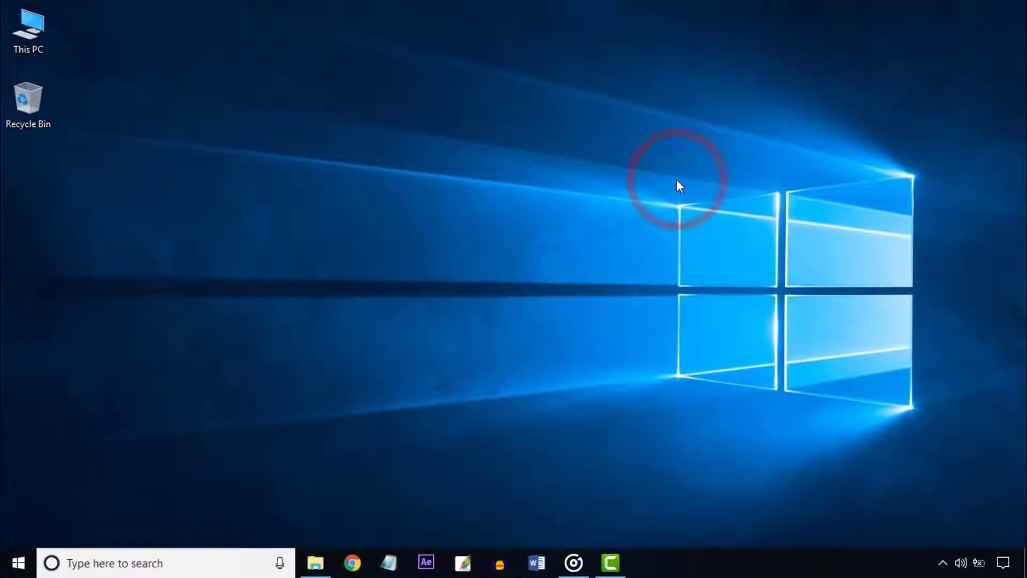